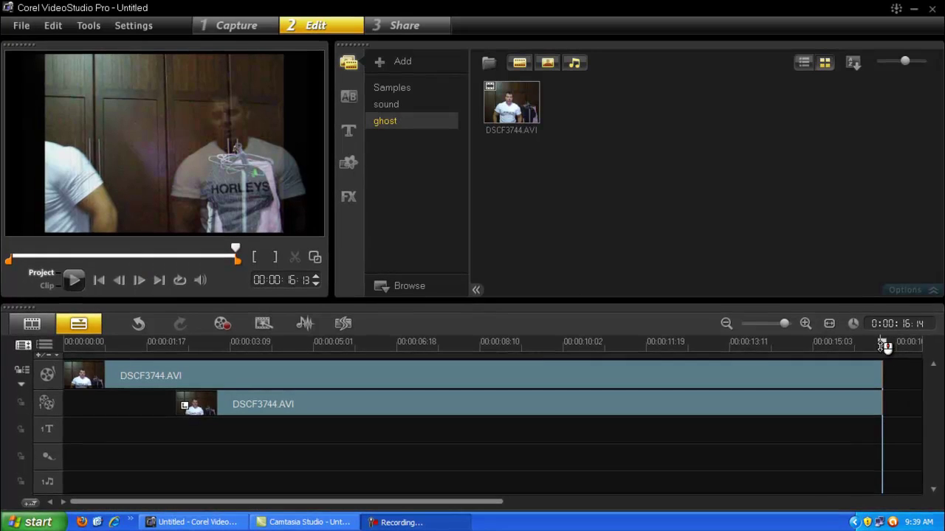
Rewind, delete the overlay and main video clips, then preview DSCF3744.AVI from the library.
drag(888, 347, 861, 344)
drag(711, 342, 235, 344)
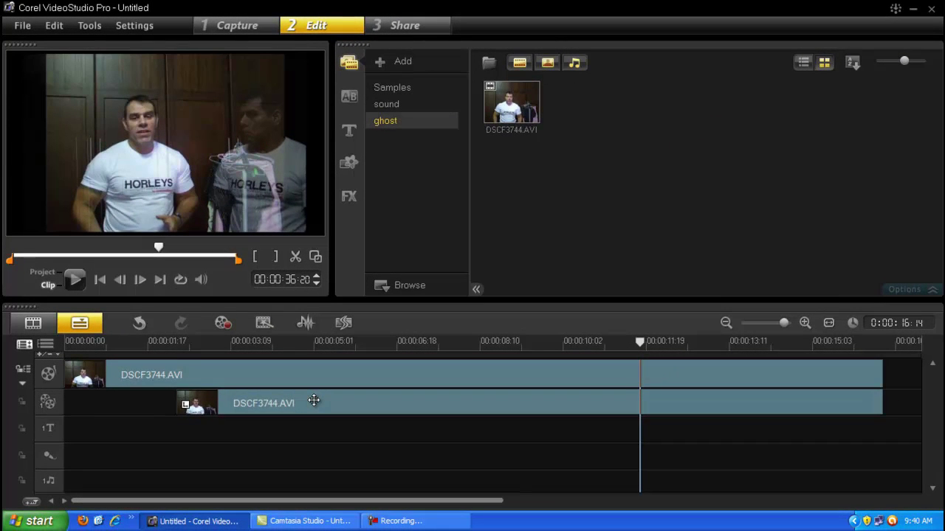
click(313, 400)
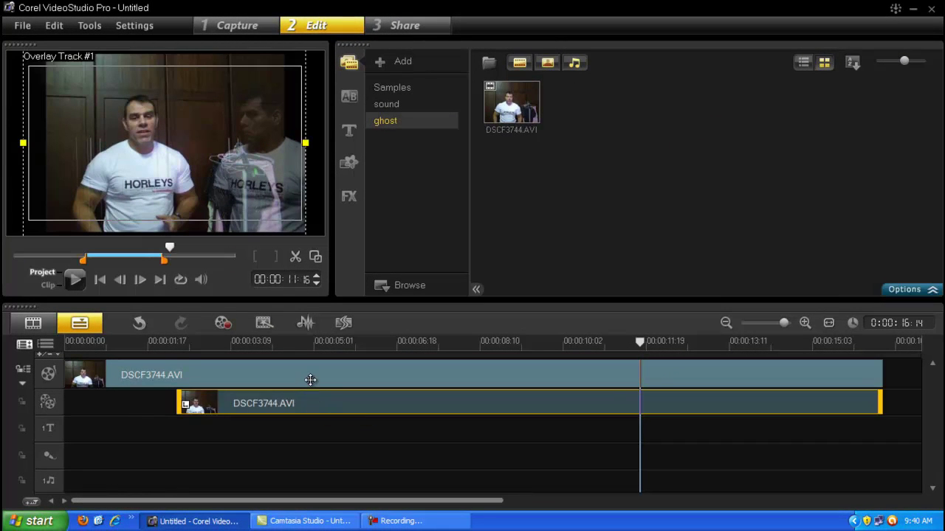
key(Delete)
click(311, 380)
key(Delete)
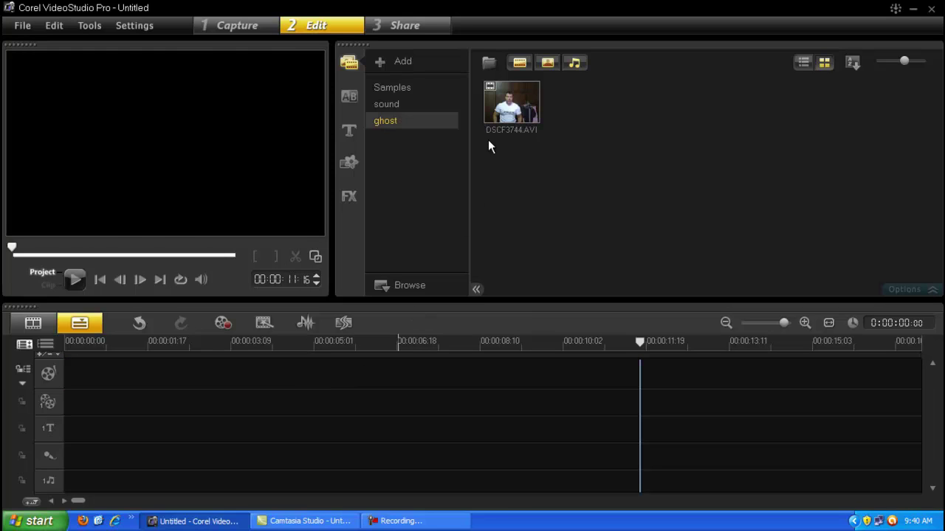
click(499, 119)
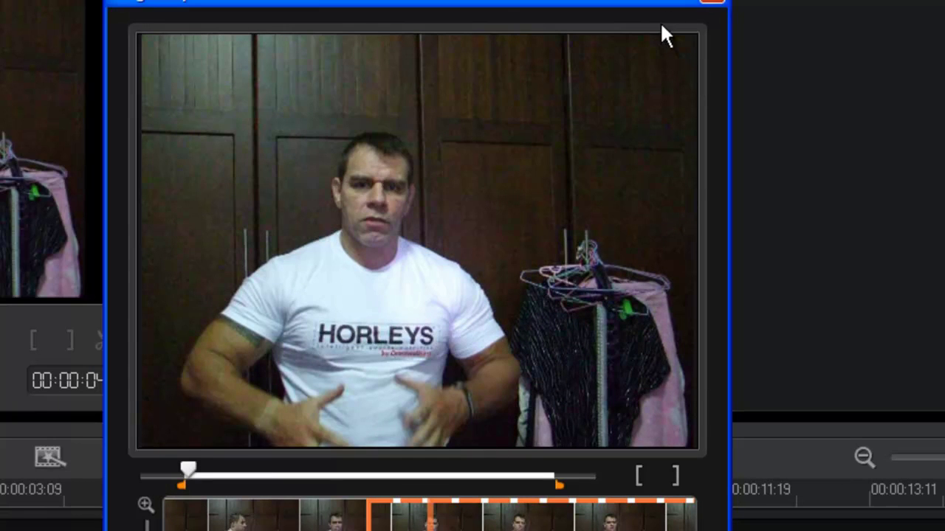
Place DSCF3744.AVI on the video track, split off its audio and delete the audio clip.
click(720, 4)
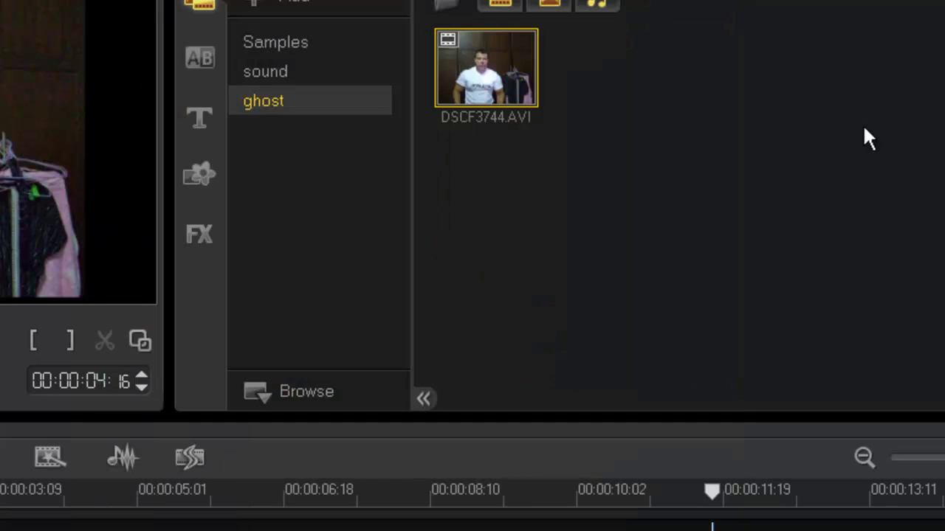
drag(477, 84, 229, 530)
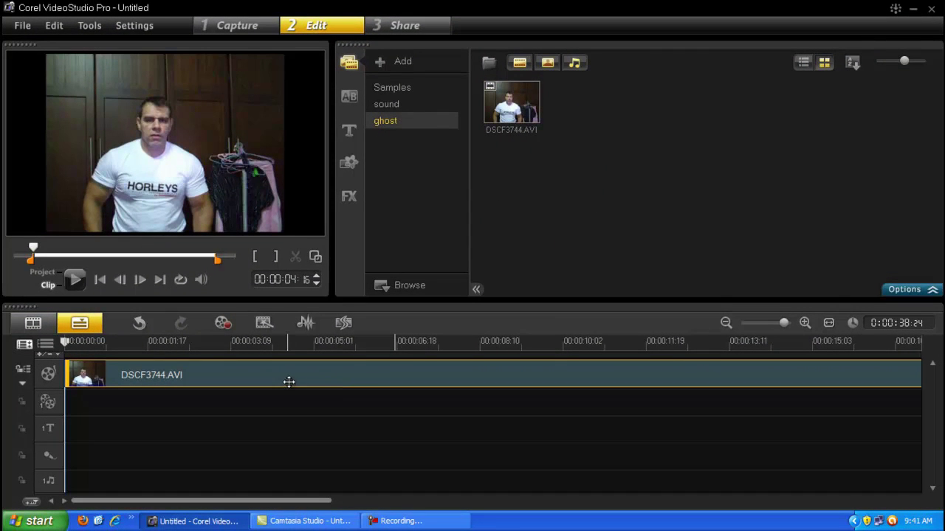
right_click(198, 378)
click(236, 292)
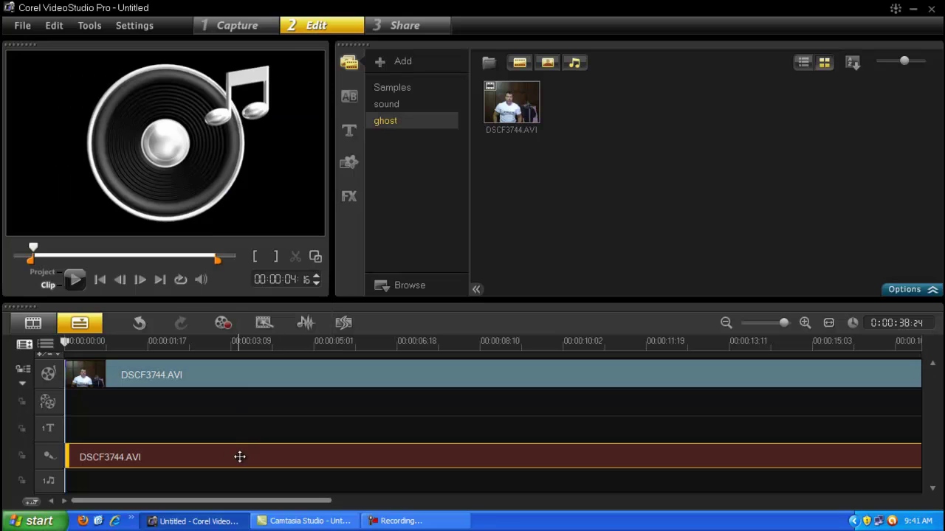
key(Delete)
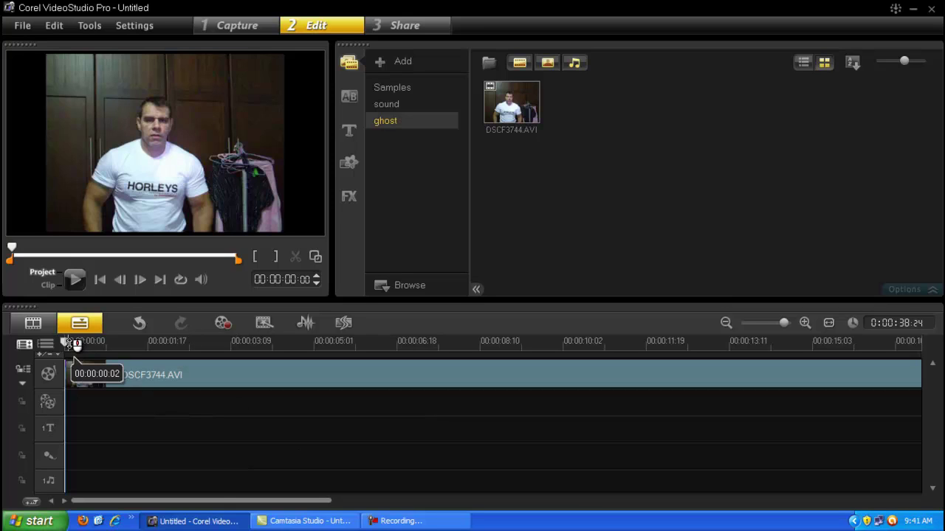
Fit the project to the timeline and split DSCF3744.AVI at 16:22.
drag(72, 344, 691, 344)
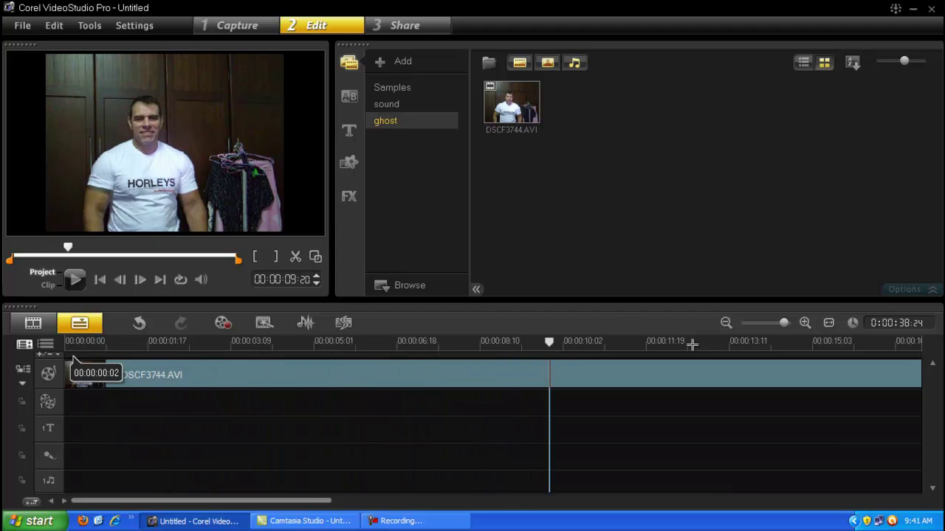
click(829, 322)
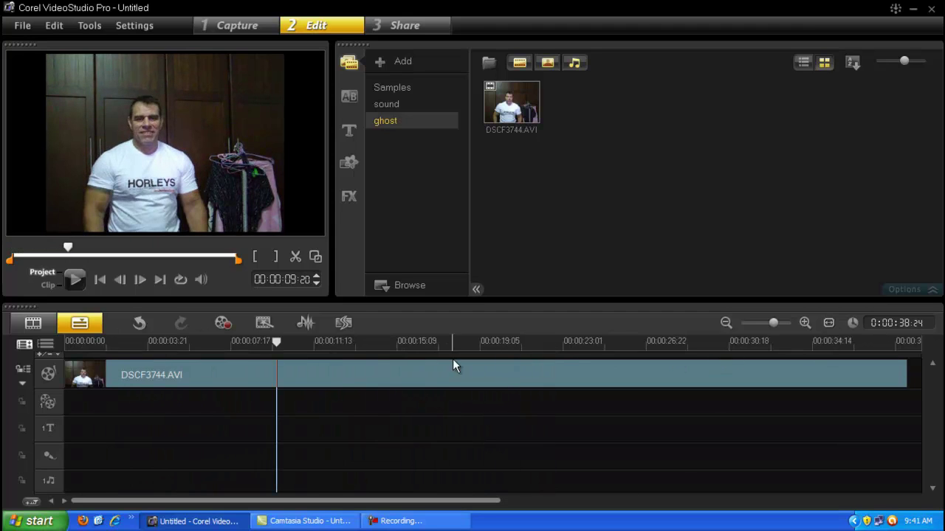
drag(300, 350, 430, 344)
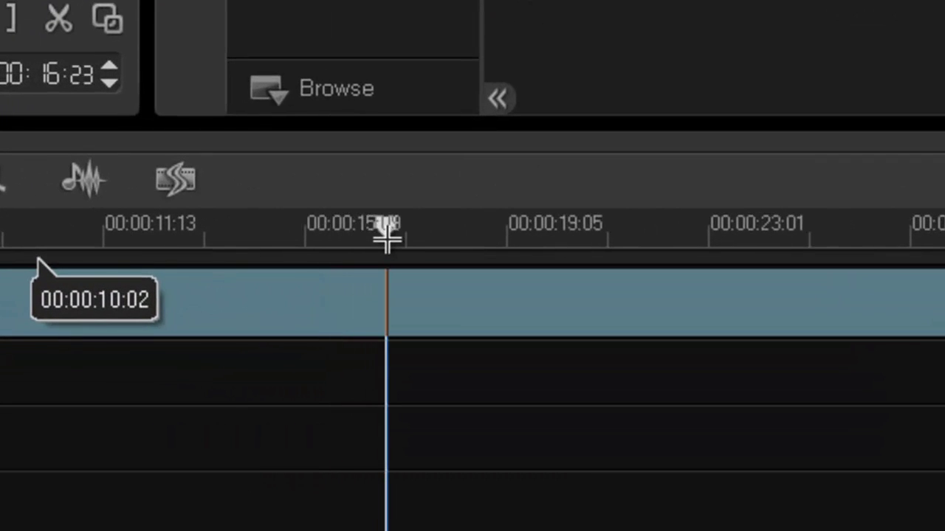
drag(387, 238, 385, 238)
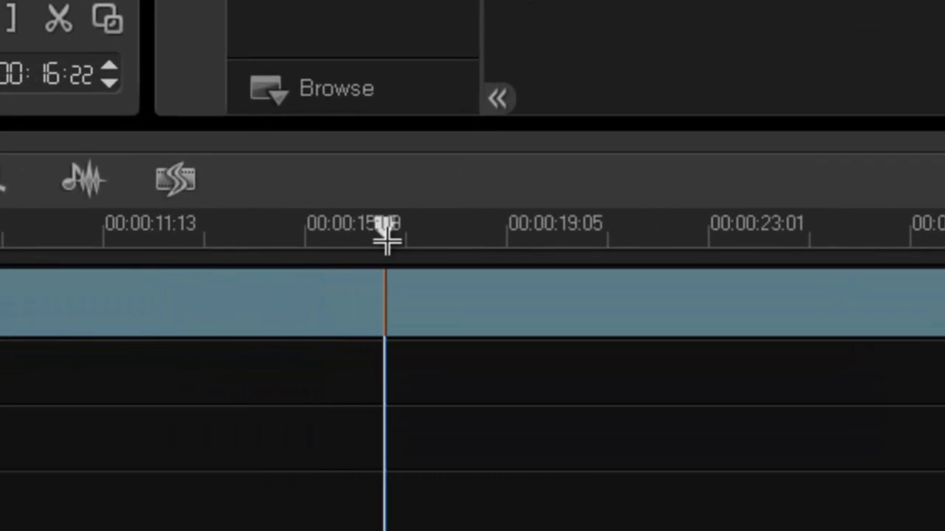
click(64, 22)
drag(375, 244, 385, 225)
key(space)
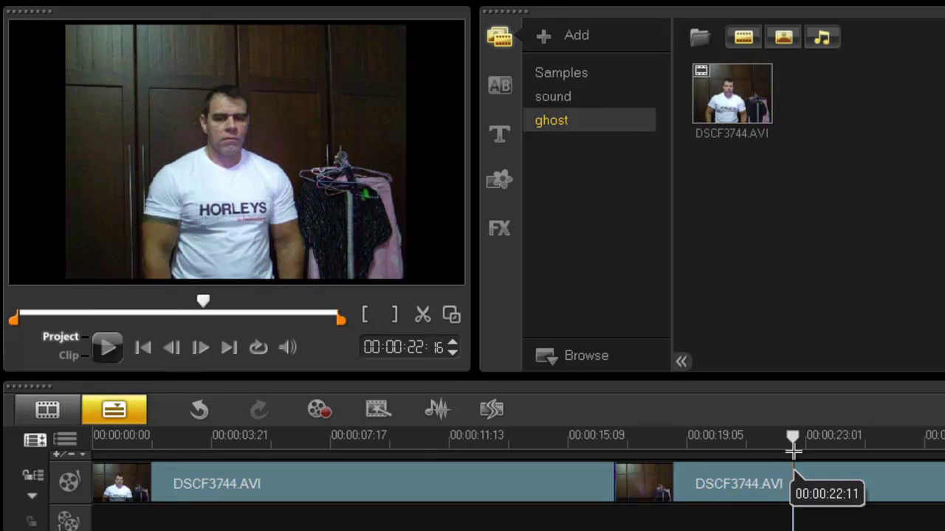
Split again at 22:22, delete the short middle piece, and move the last clip to Overlay Track #1.
click(425, 316)
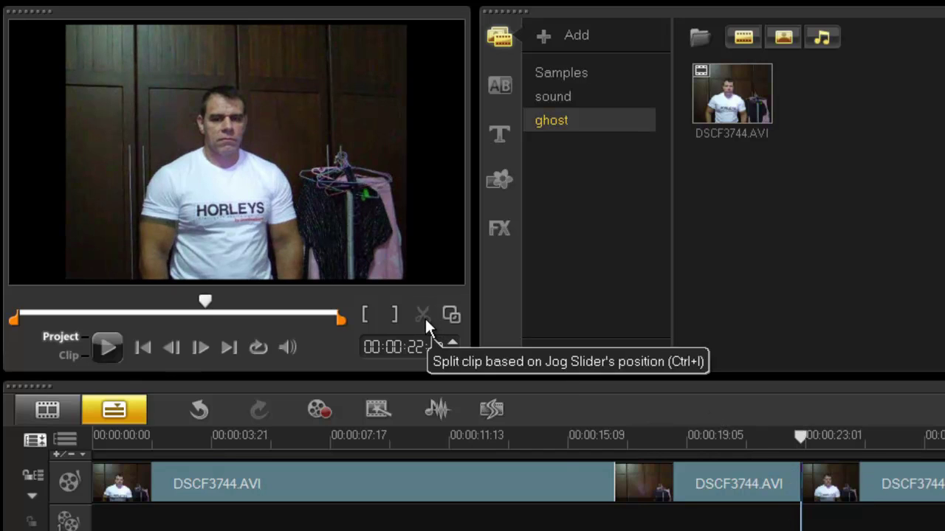
click(712, 491)
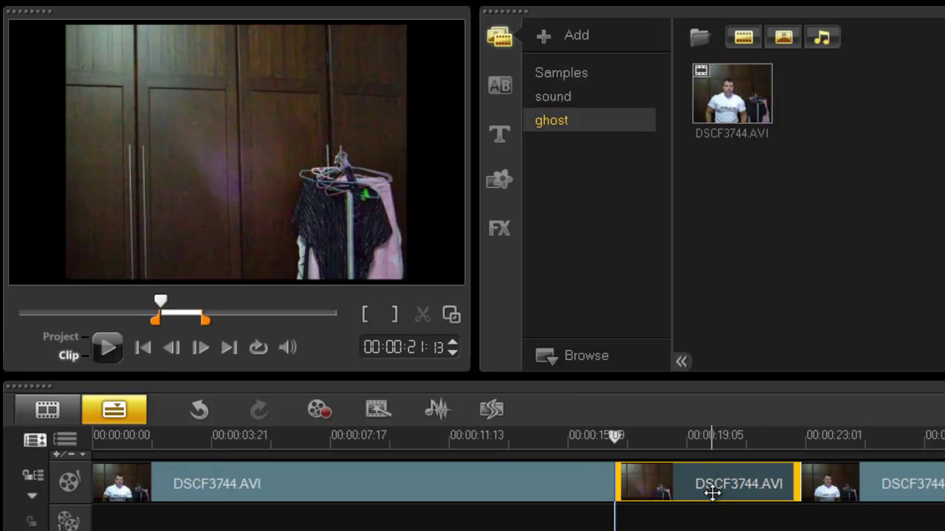
key(Delete)
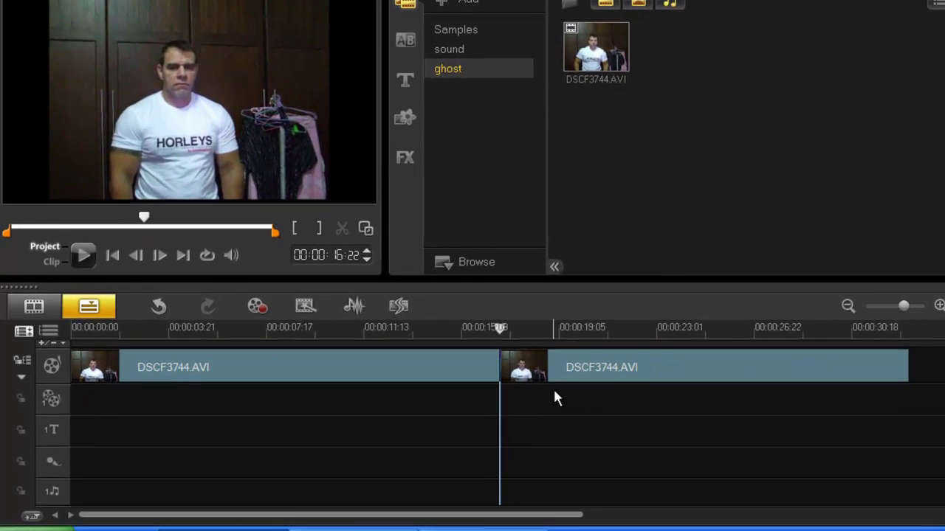
drag(591, 367, 172, 403)
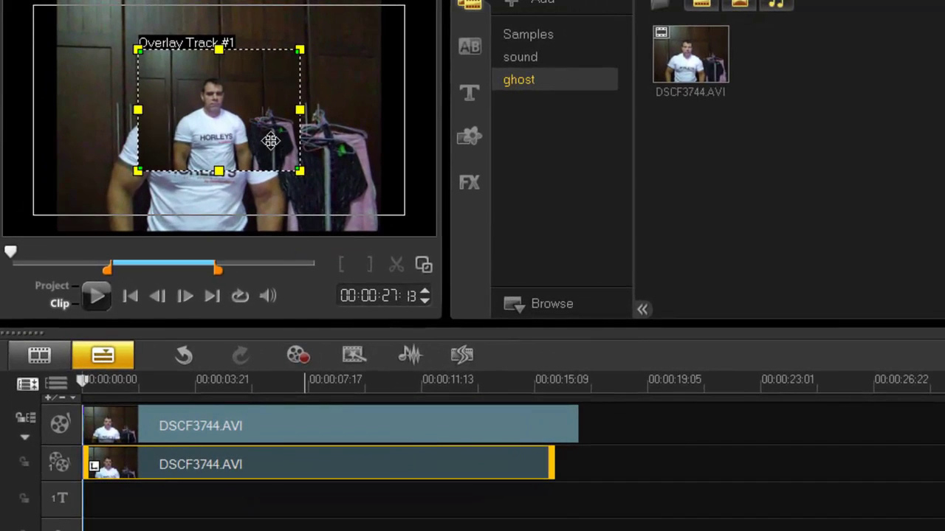
Set the overlay to Original Size with Keep Aspect Ratio, then preview the project to about 4 seconds.
right_click(272, 143)
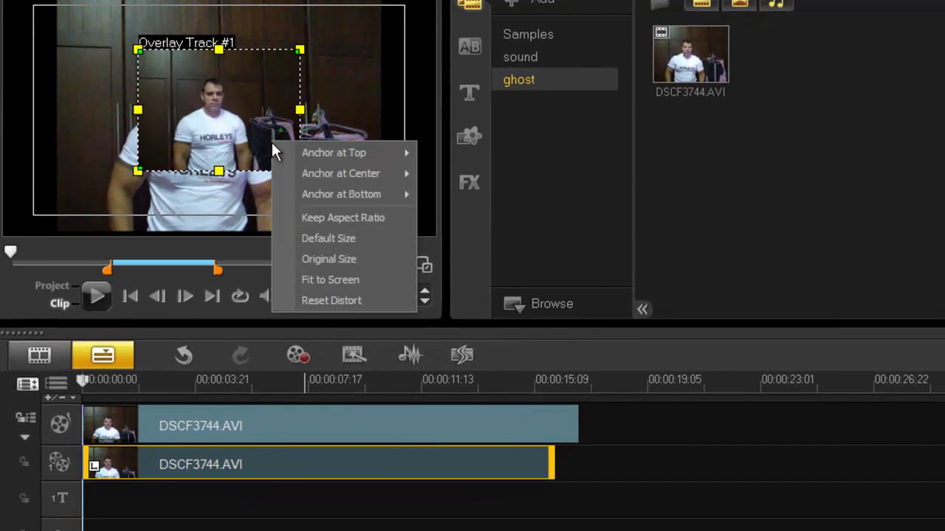
click(329, 264)
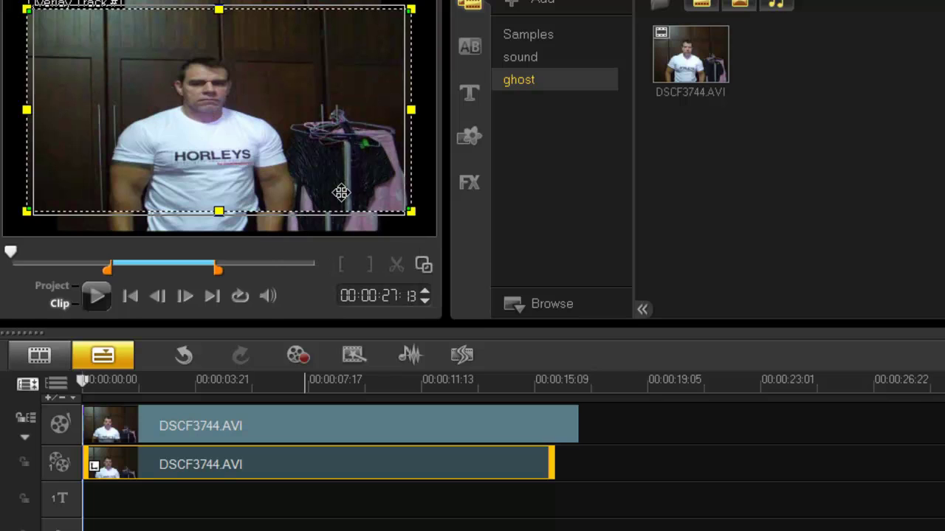
right_click(330, 142)
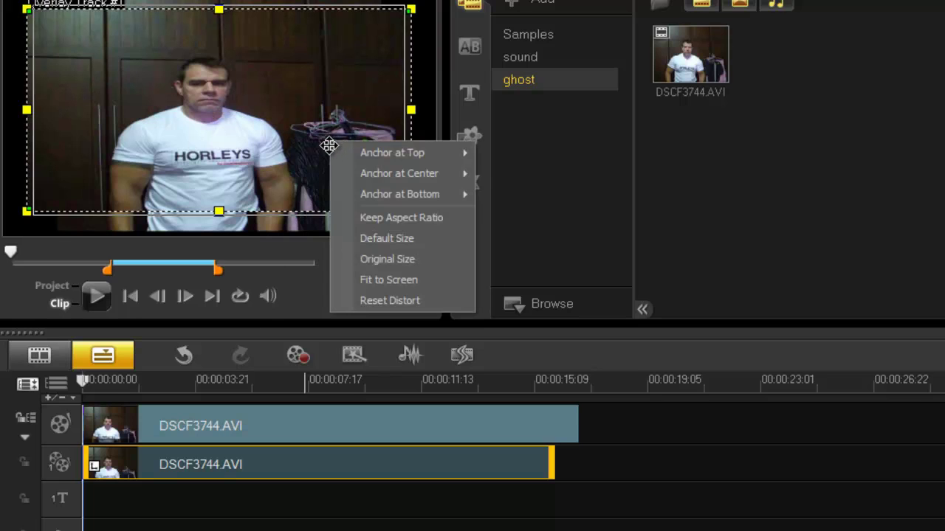
click(371, 221)
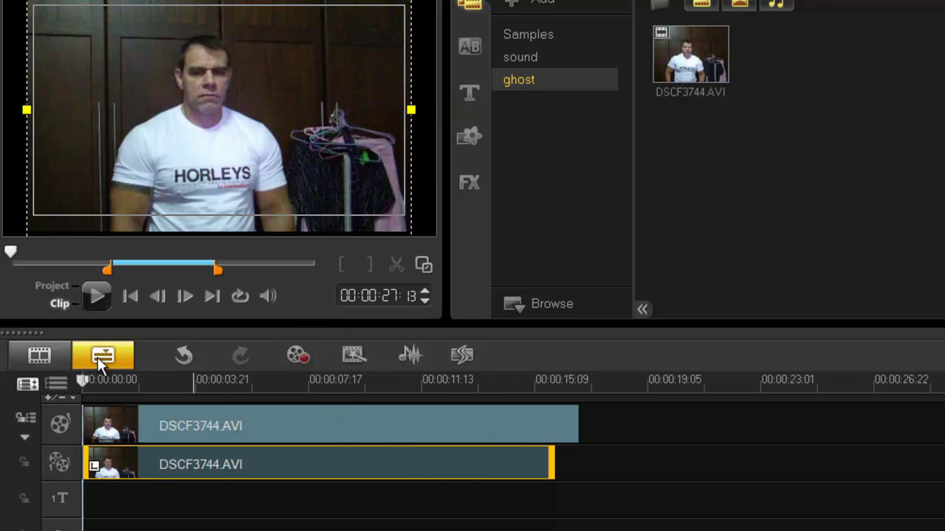
click(82, 380)
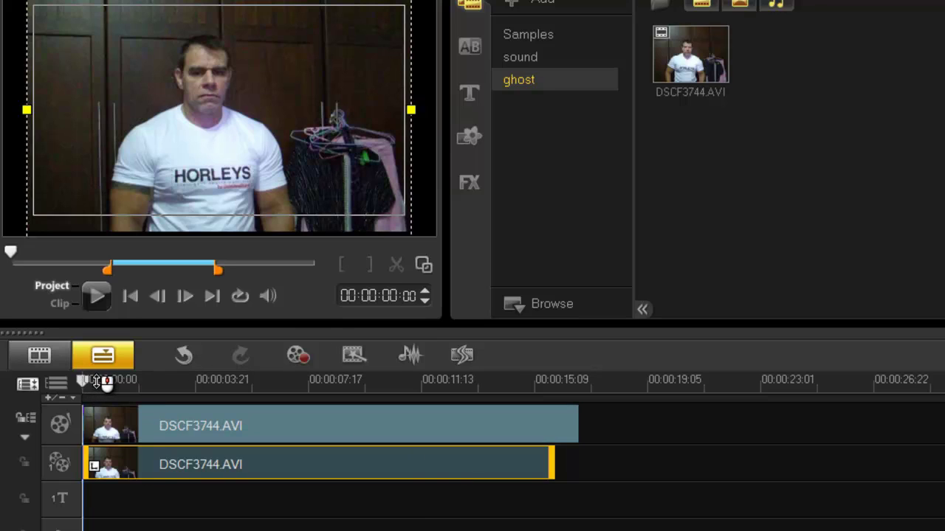
click(123, 381)
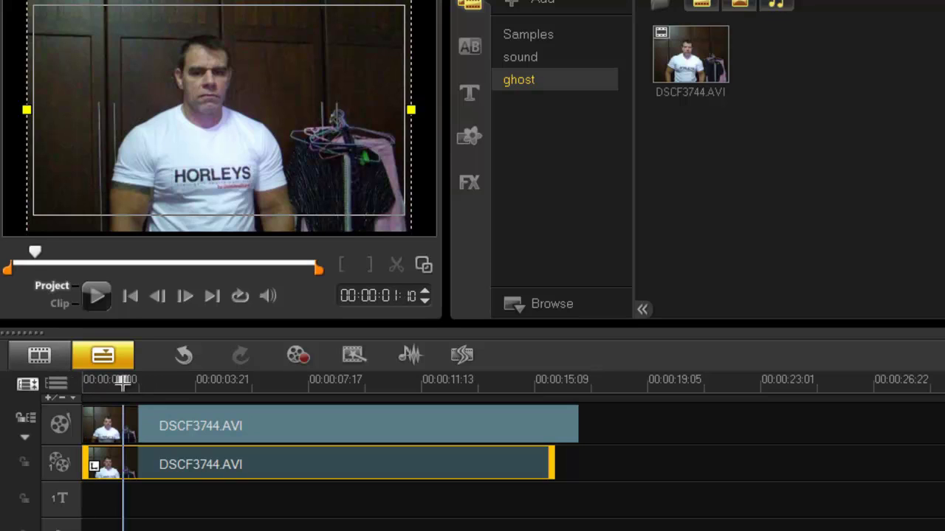
drag(127, 380, 327, 390)
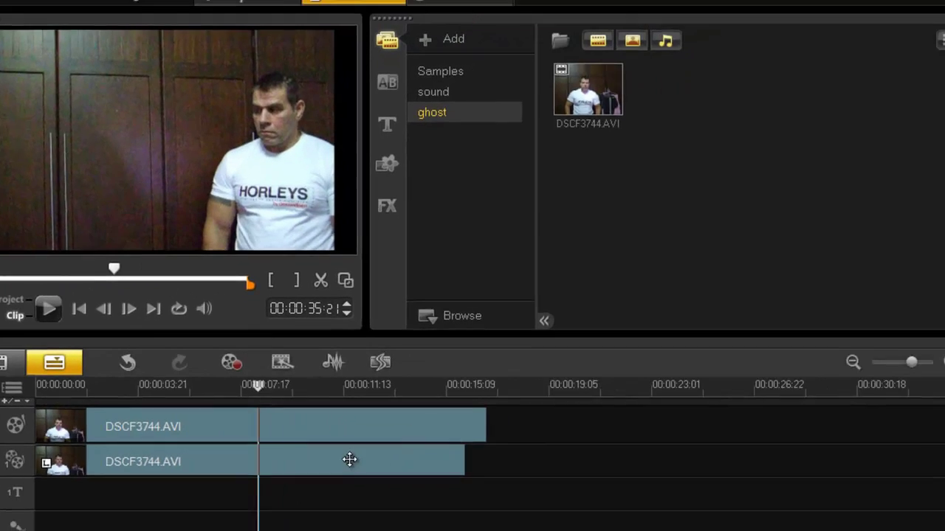
In the overlay clip's Mask & Chroma Key settings, set Transparency 48 and apply Chroma Key overlay options.
double_click(428, 462)
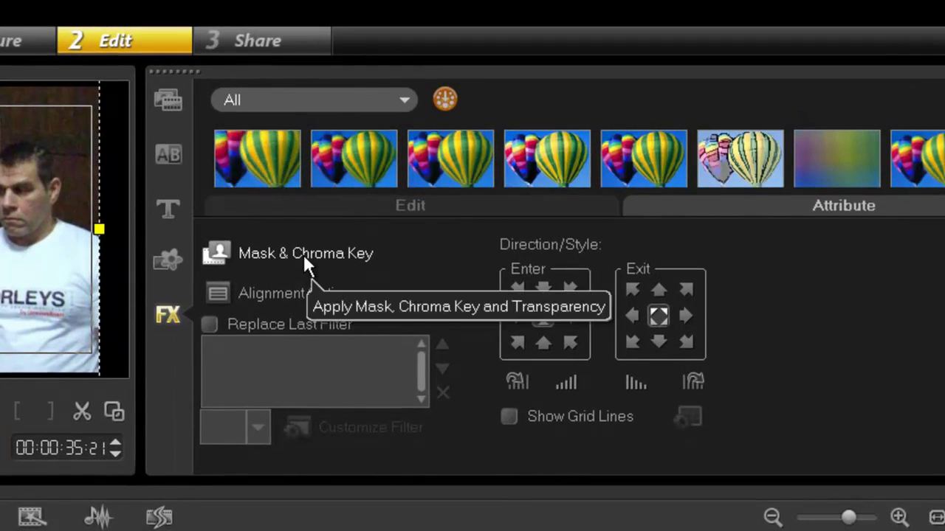
click(402, 196)
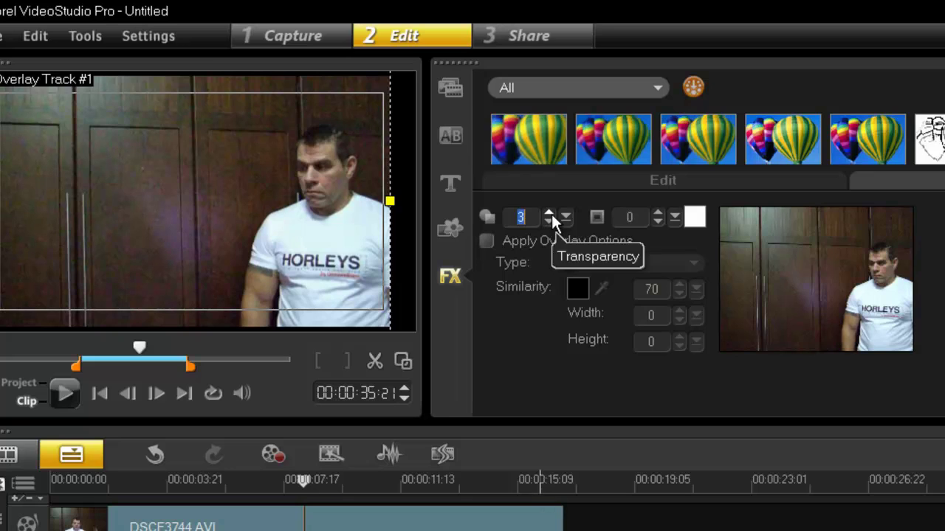
click(548, 220)
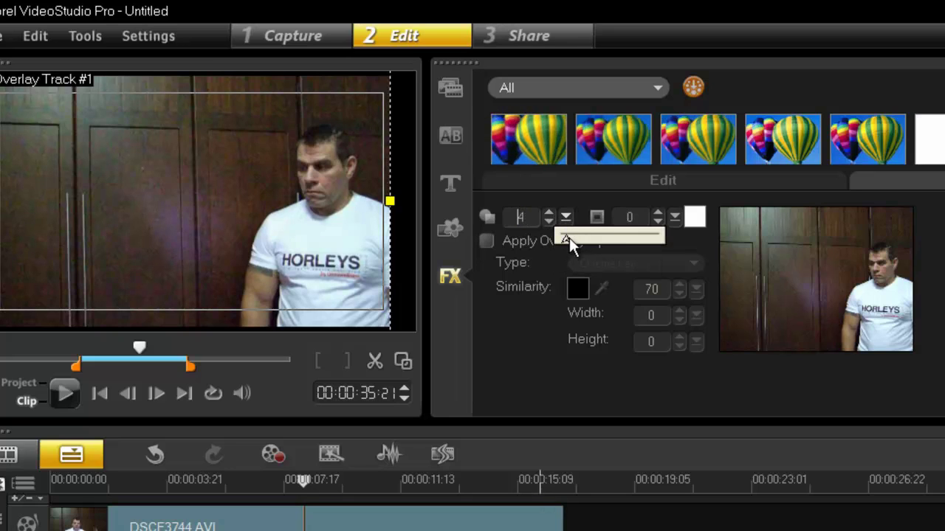
drag(569, 237, 587, 239)
click(604, 239)
click(609, 238)
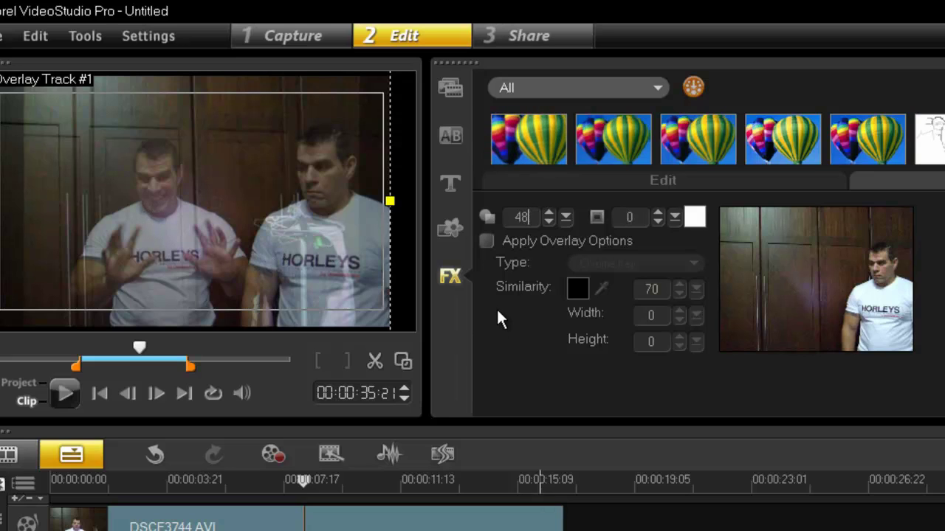
click(487, 239)
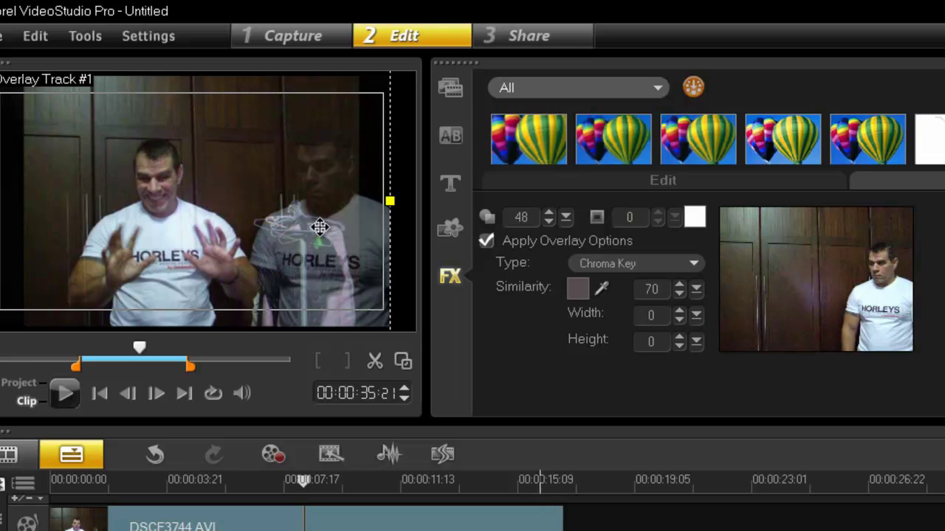
click(209, 479)
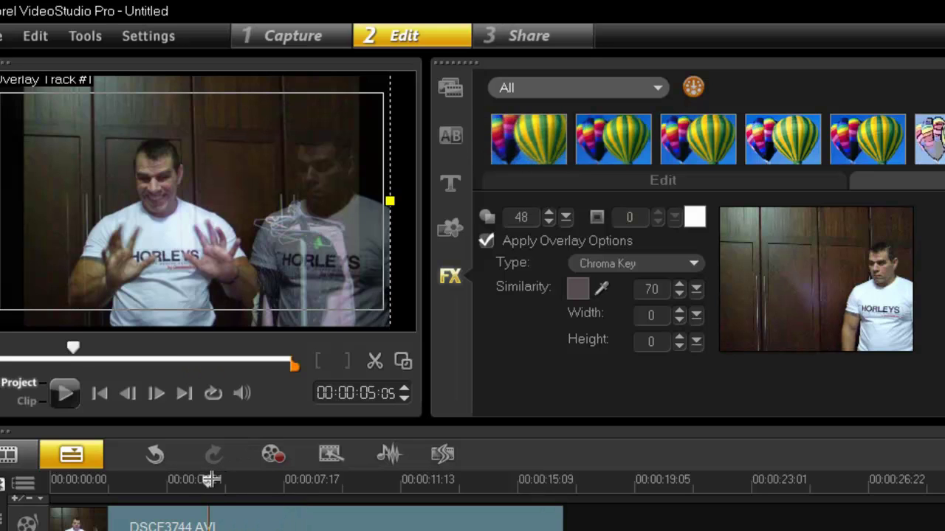
click(211, 480)
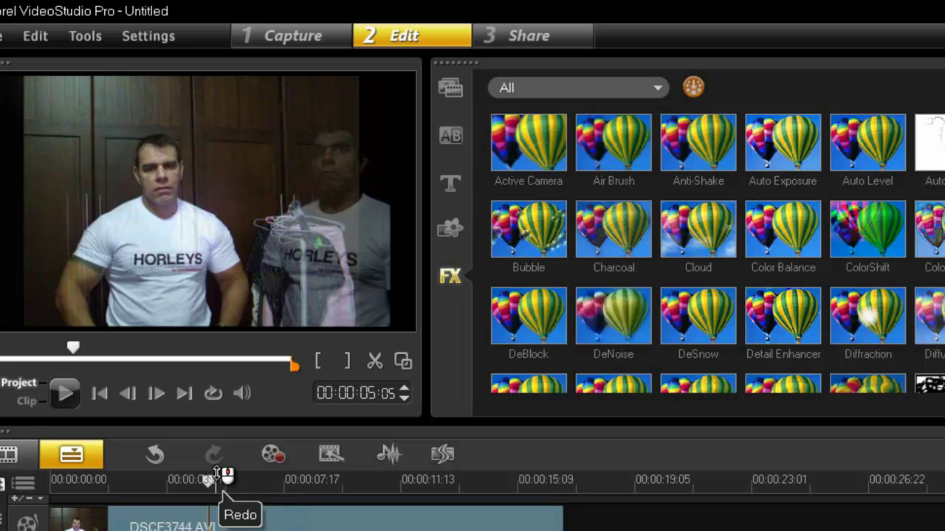
click(65, 392)
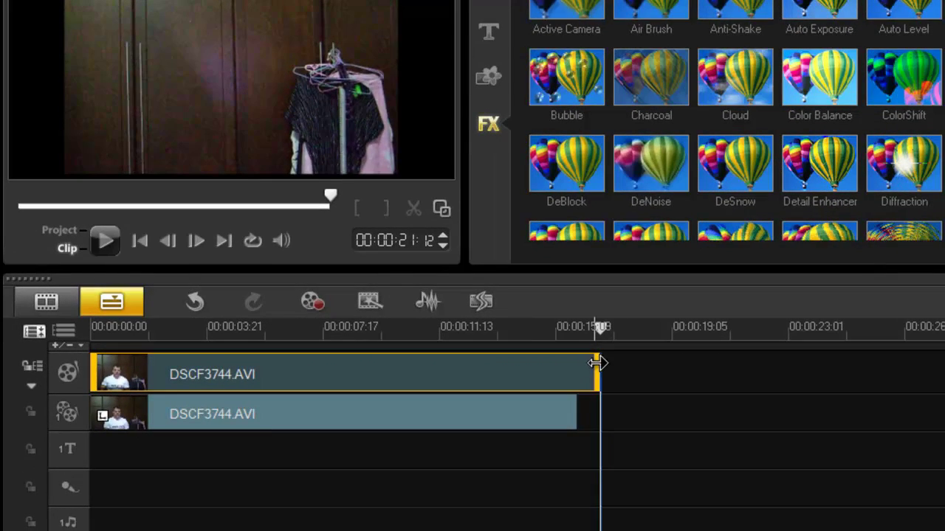
click(604, 329)
key(Left)
key(Left)
key(Left)
key(Left)
key(Left)
key(Left)
key(Left)
key(Left)
key(Left)
key(Left)
key(Left)
key(Left)
key(Left)
key(Left)
key(Left)
key(Left)
key(Left)
key(Left)
key(Left)
key(Left)
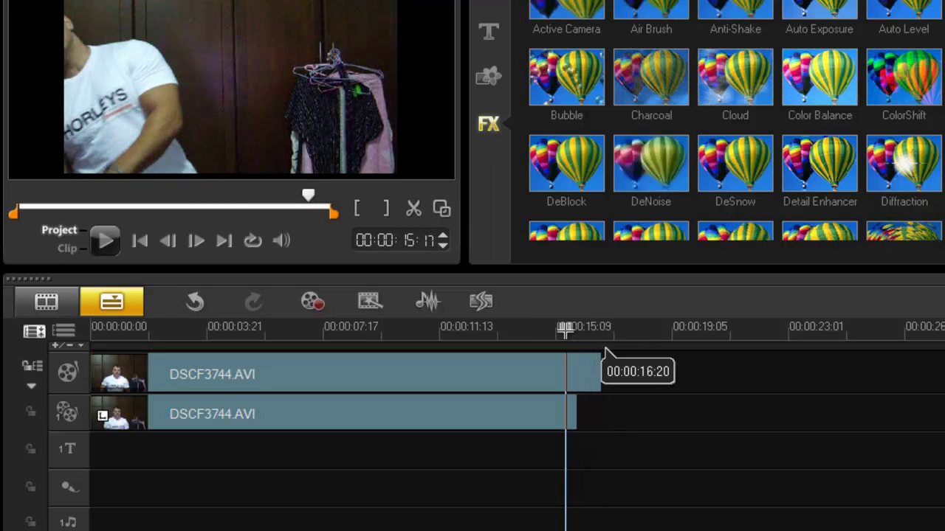
key(Left)
key(Left)
key(Left)
key(Left)
key(Left)
key(Left)
key(Left)
key(Left)
key(Left)
key(Left)
key(Left)
key(Left)
key(Left)
key(Left)
key(Left)
key(Left)
key(Left)
key(Left)
key(Left)
key(Left)
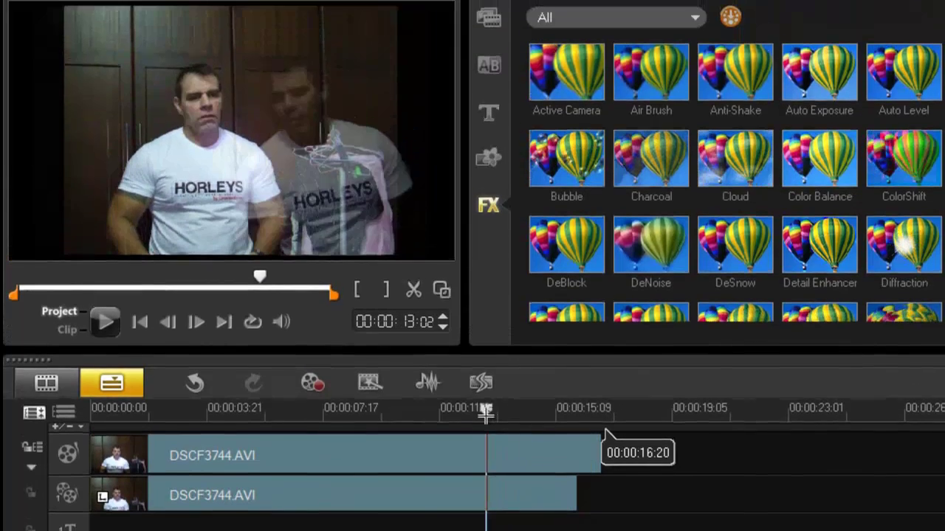
key(Right)
key(Right)
key(Right)
key(Right)
key(Right)
key(Right)
key(Right)
key(Right)
key(Right)
key(Right)
key(Right)
key(Right)
key(Right)
key(Right)
key(Right)
key(Right)
key(Right)
key(Right)
key(Right)
key(Right)
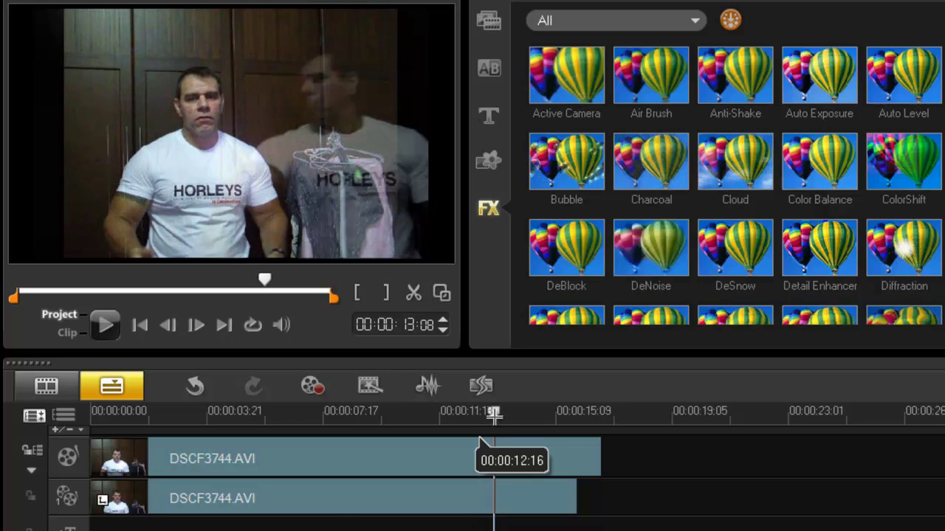
key(Right)
key(Right)
key(Right)
key(Right)
key(Right)
key(Right)
key(Right)
key(Right)
key(Right)
key(Right)
key(Right)
key(Right)
key(Right)
key(Right)
key(Right)
key(Right)
key(Right)
key(Right)
key(Right)
key(Right)
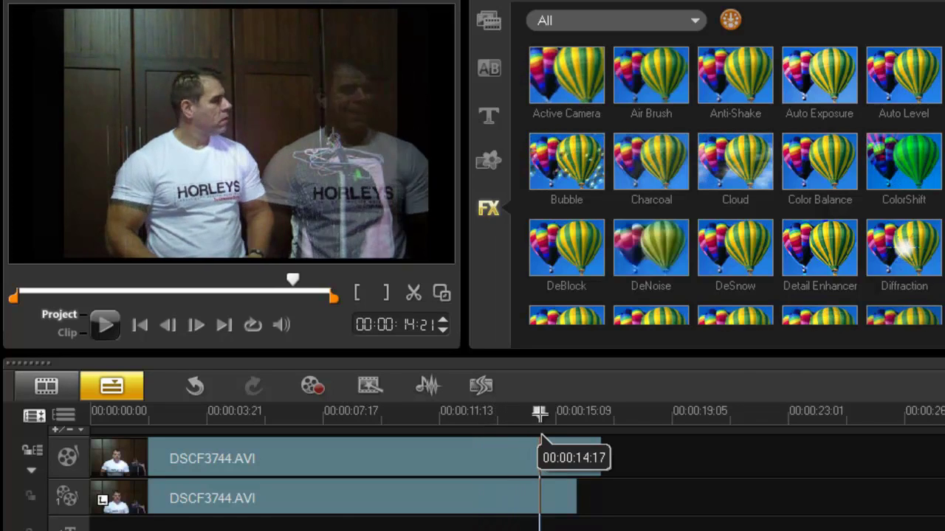
key(Right)
key(Right)
key(Right)
key(Right)
key(Right)
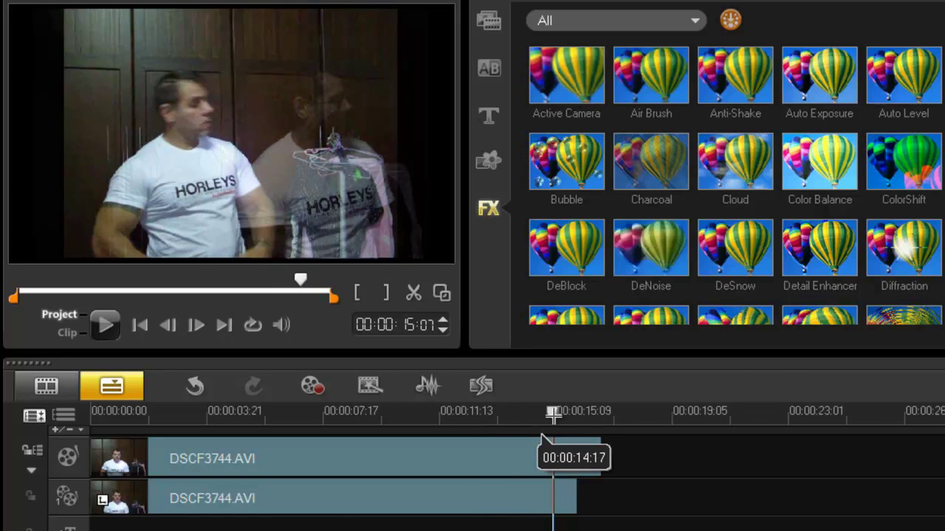
key(Right)
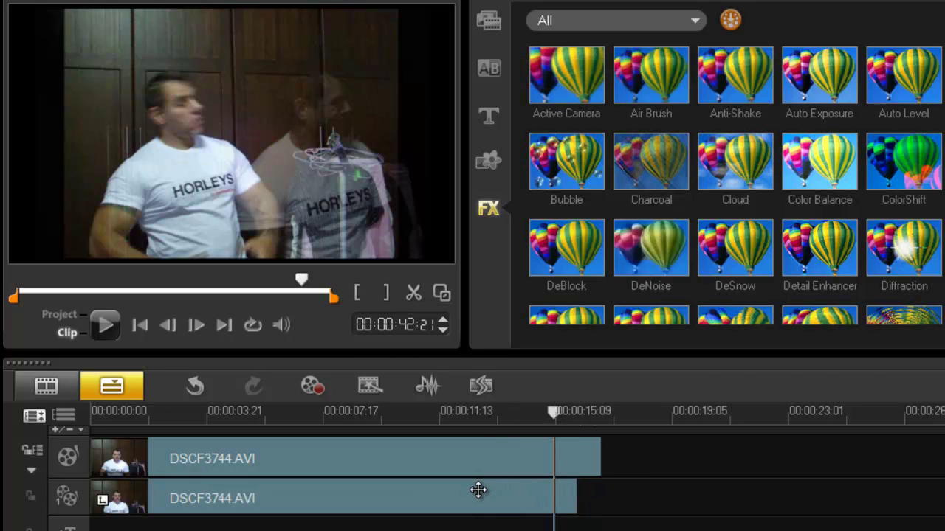
click(479, 490)
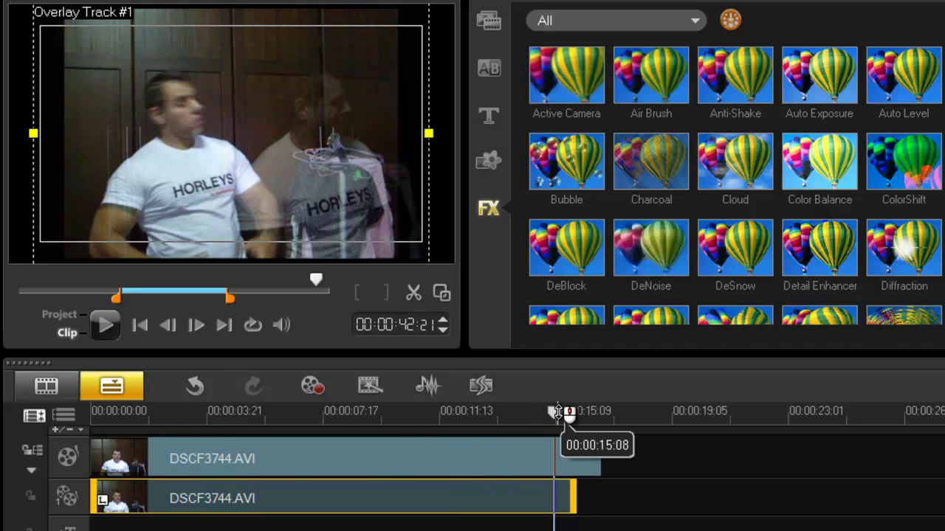
click(557, 412)
drag(509, 413, 483, 424)
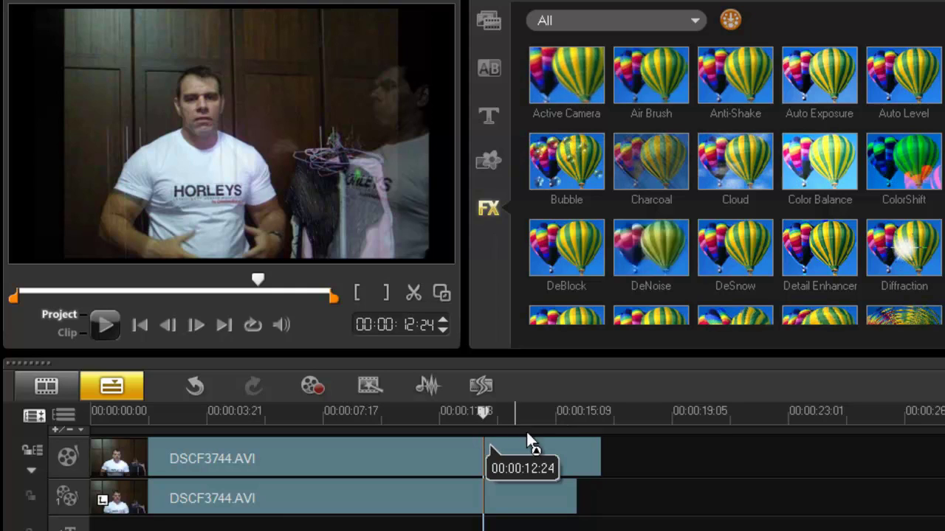
Select the overlay duplicate, zoom the timeline in, and drag the clip about two seconds later.
scroll(484, 424, up, 4)
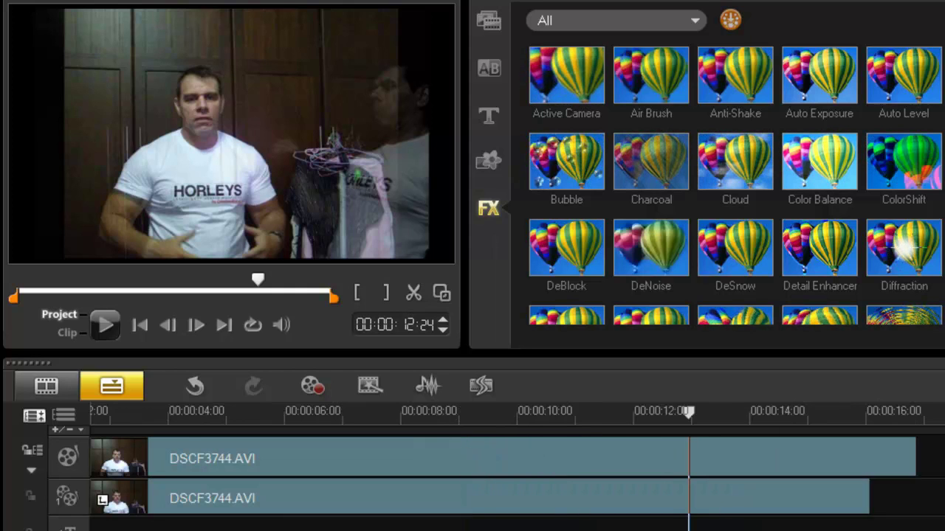
click(364, 499)
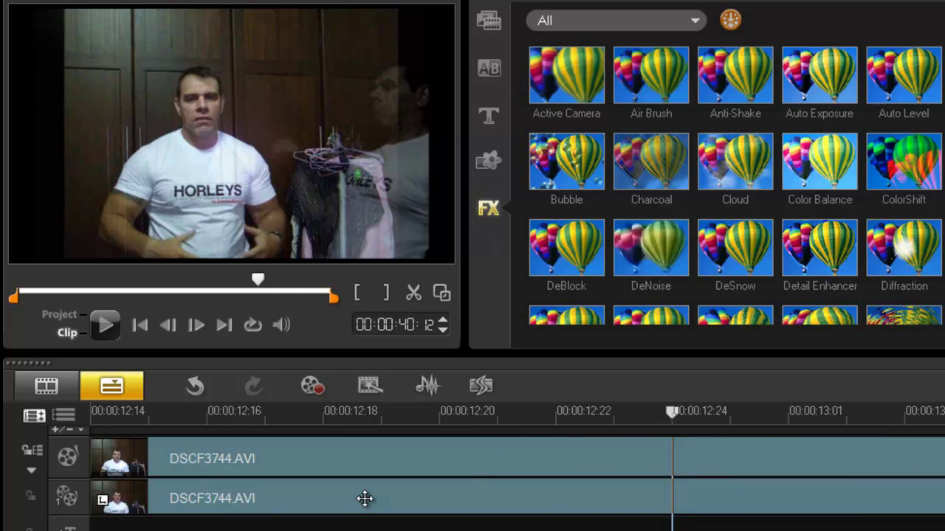
click(364, 501)
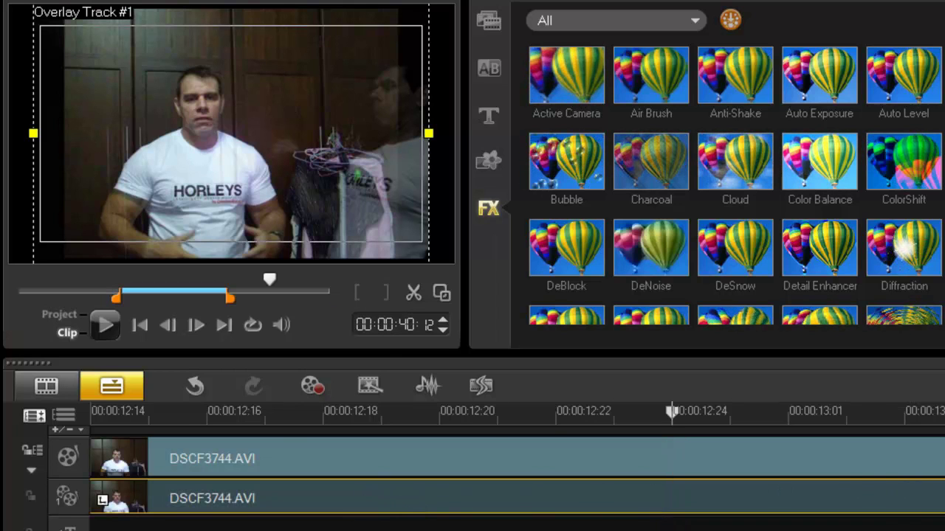
scroll(420, 498, left, 5)
scroll(473, 480, left, 1)
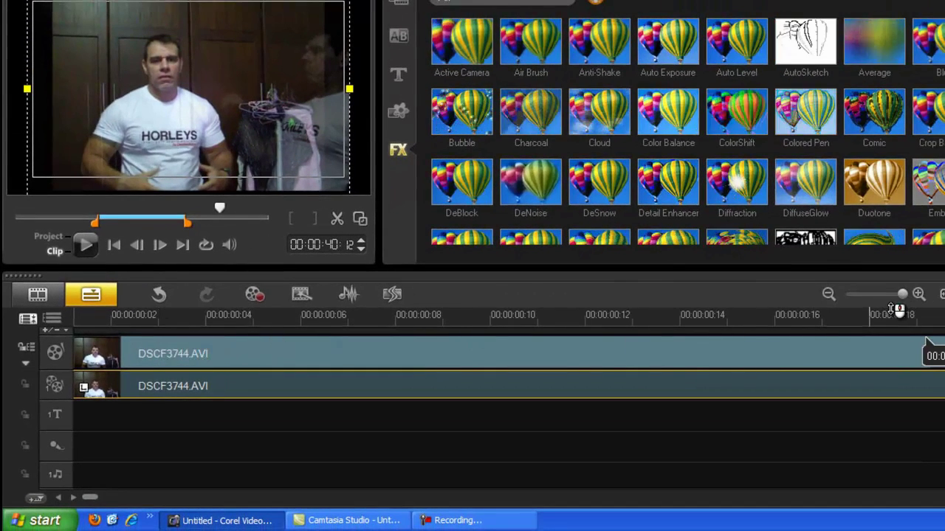
drag(904, 300, 896, 299)
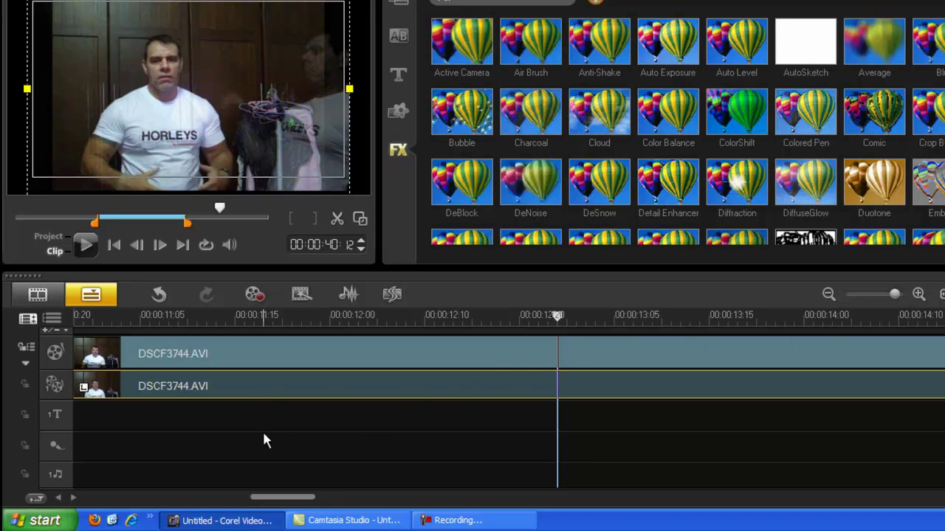
drag(278, 498, 136, 498)
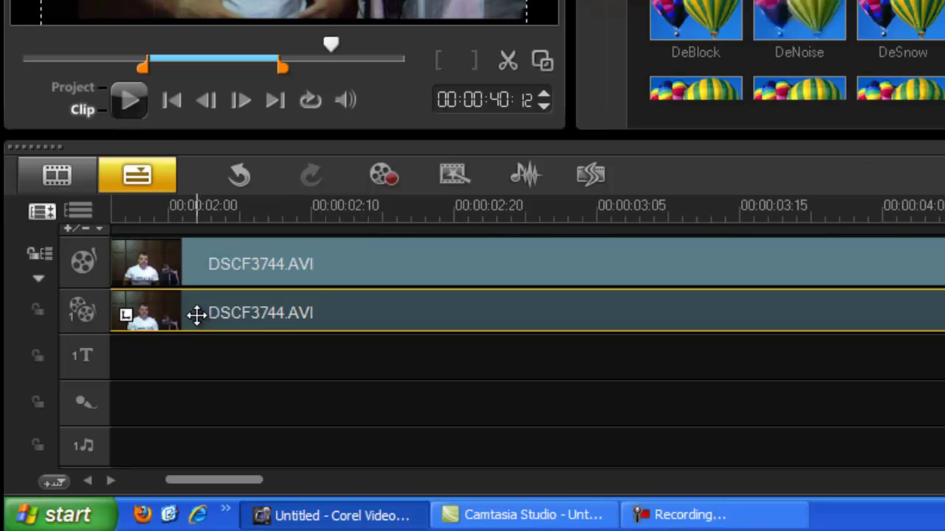
drag(202, 322, 333, 310)
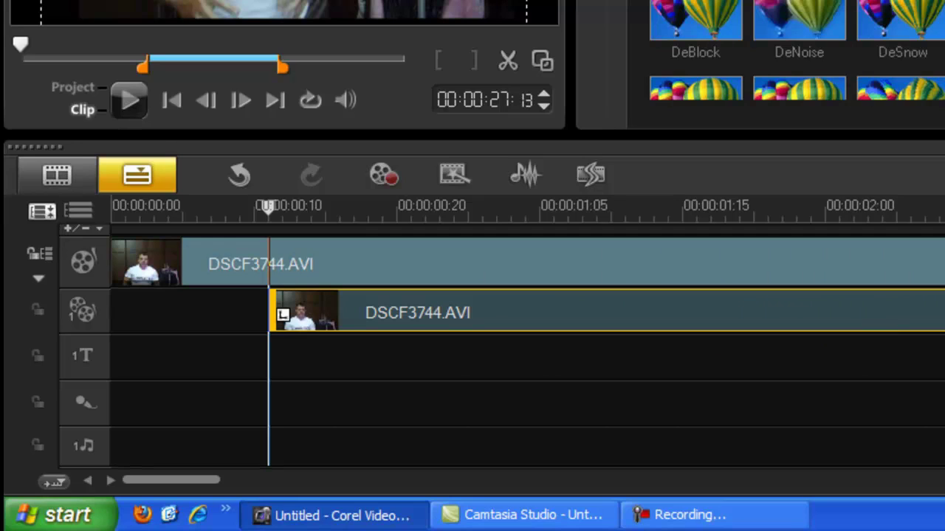
drag(943, 313, 872, 306)
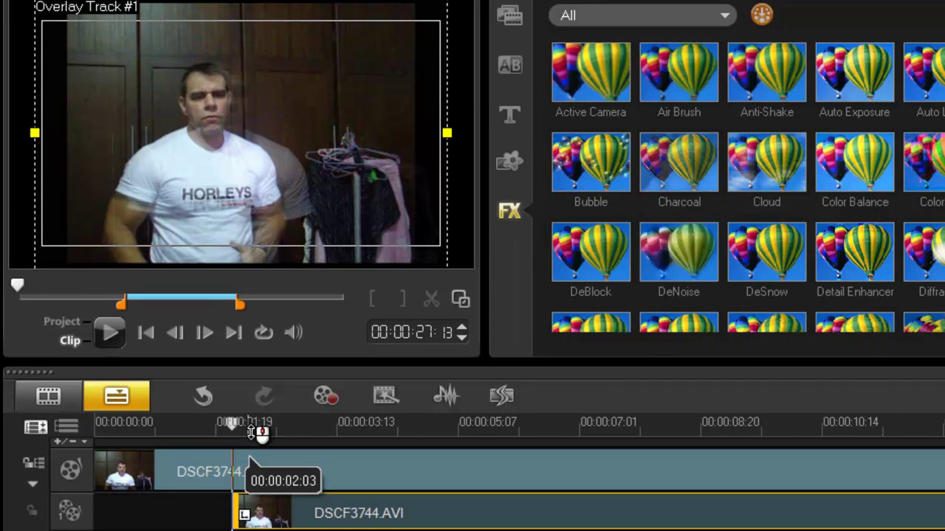
click(228, 425)
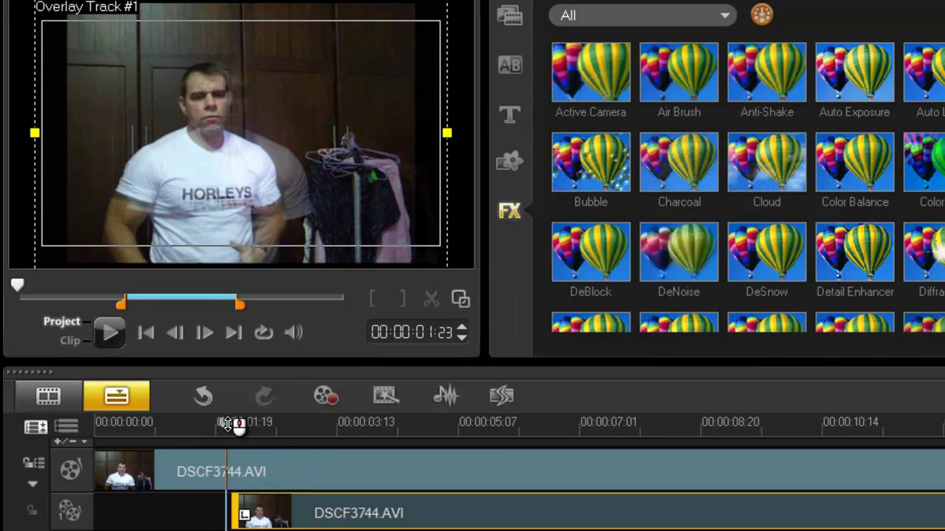
click(110, 333)
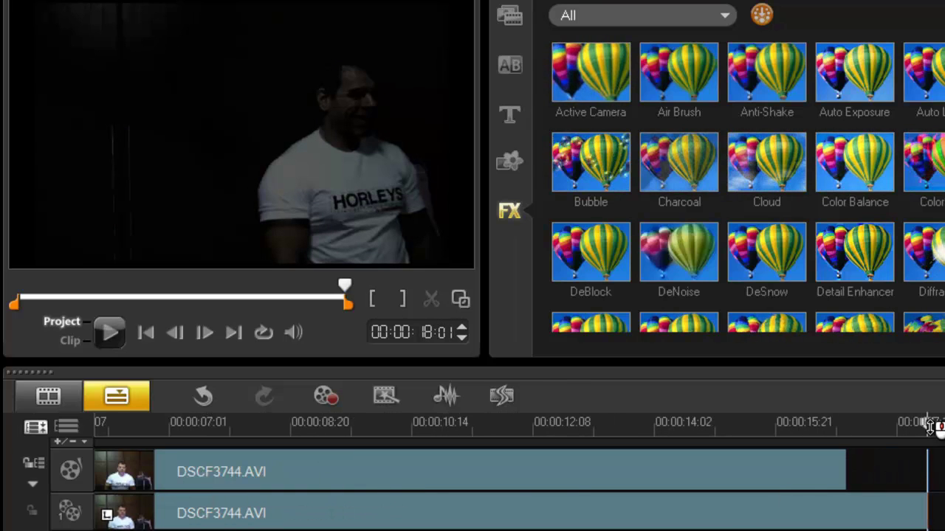
Split the overlay clip at 00:00:16:21 and delete its leftover tail and the stray end sliver.
click(861, 425)
drag(861, 427, 844, 434)
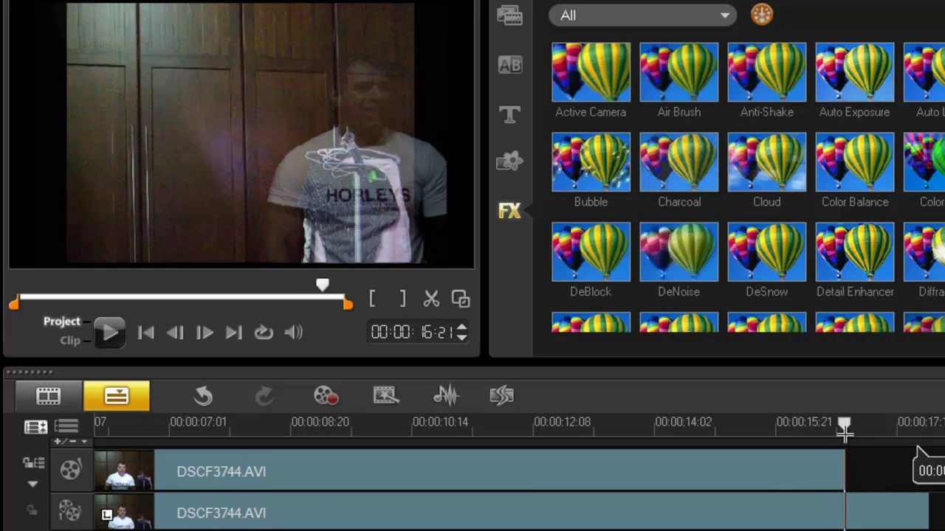
click(435, 303)
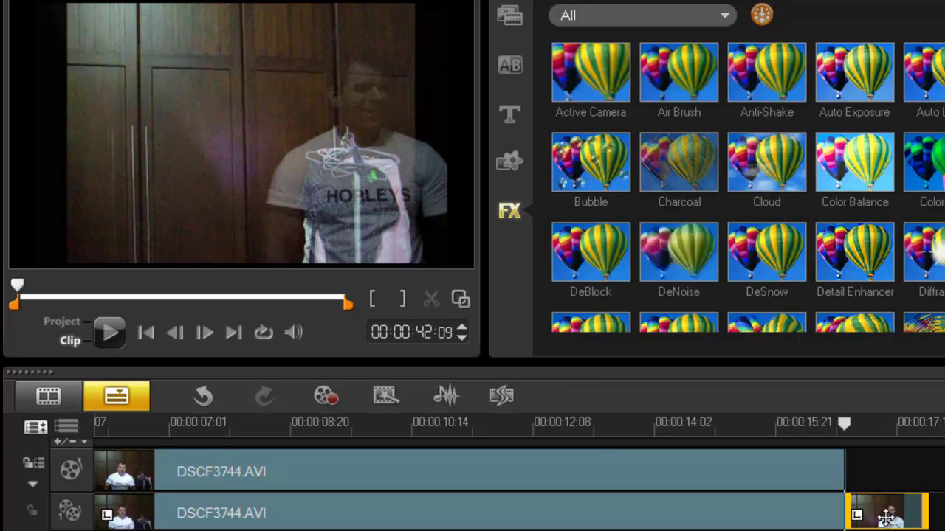
click(887, 517)
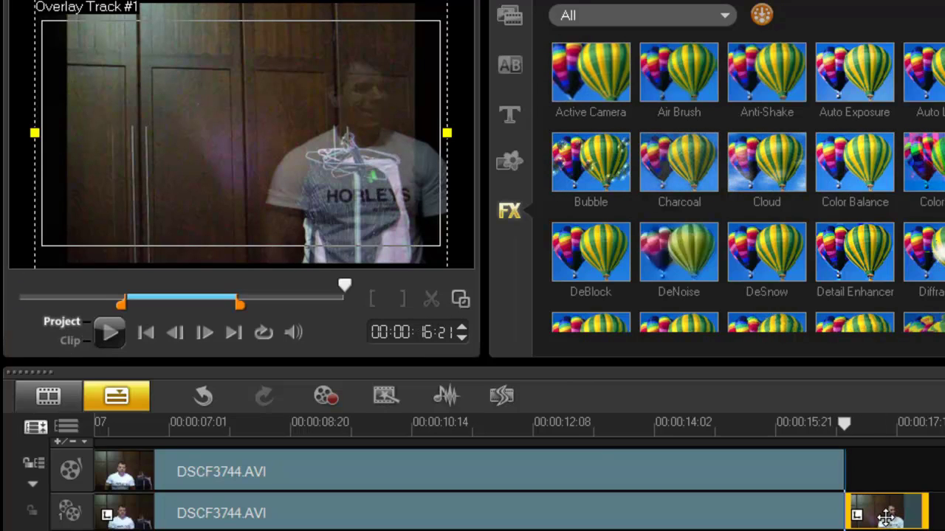
key(Delete)
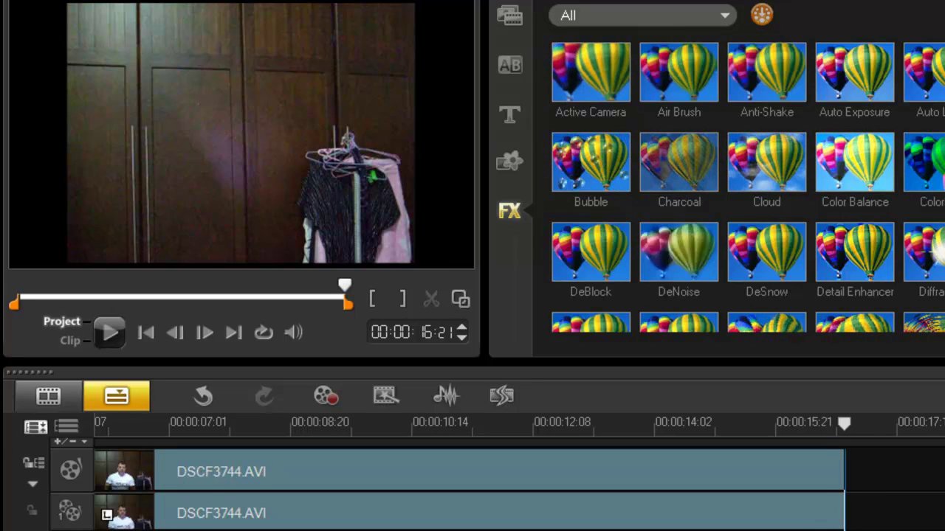
scroll(472, 472, up, 3)
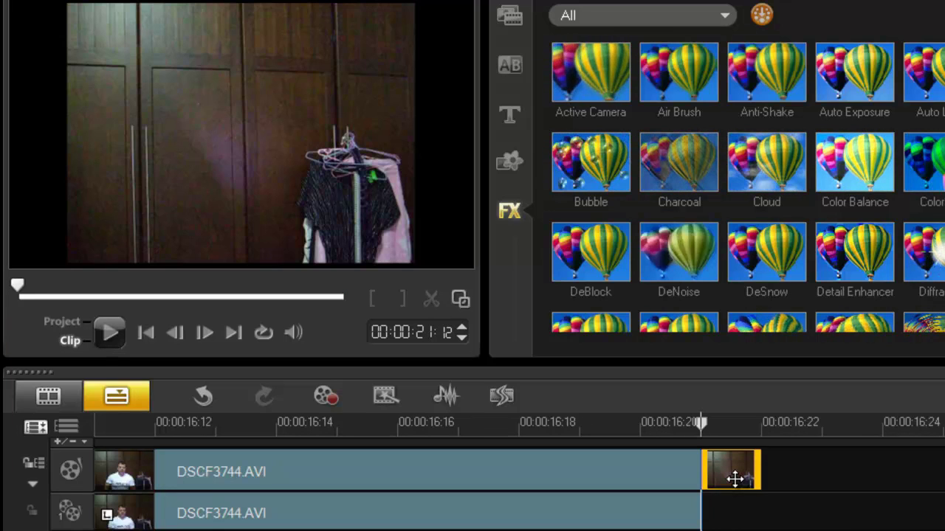
key(Delete)
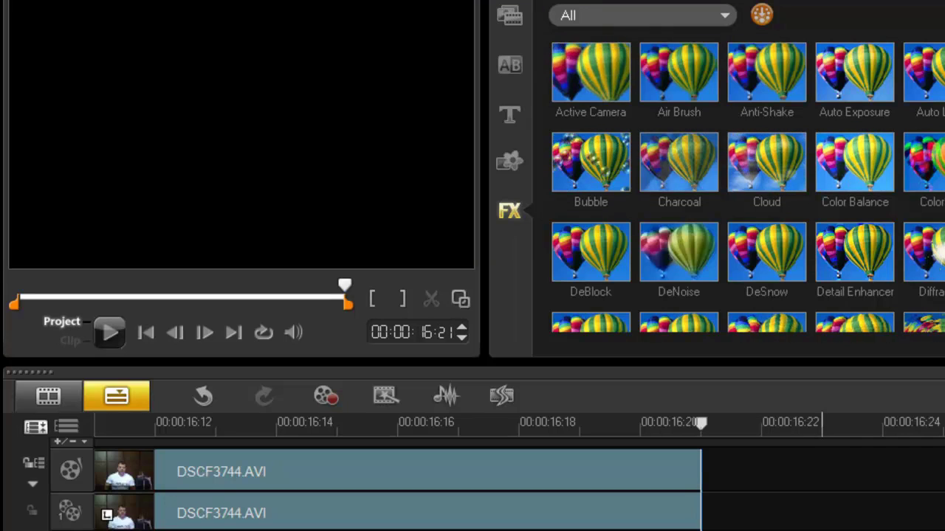
scroll(822, 472, left, 15)
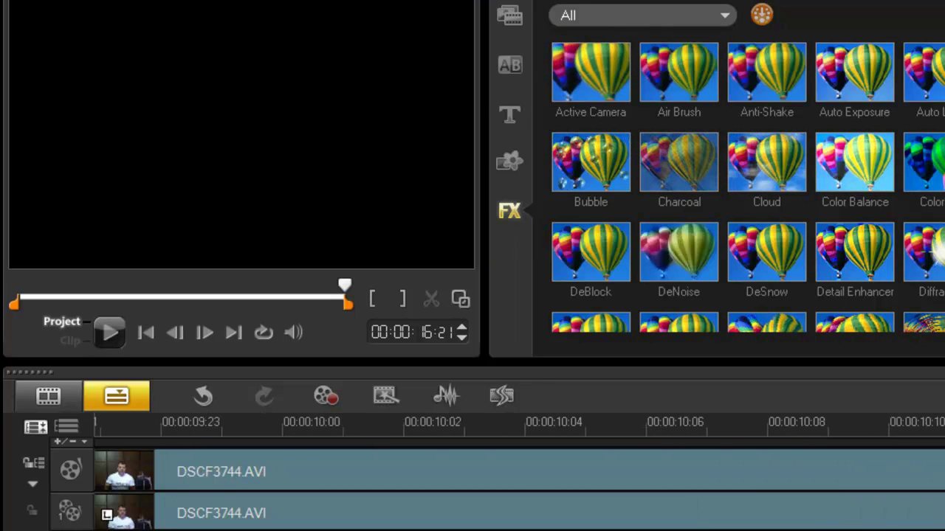
scroll(473, 443, left, 10)
scroll(473, 443, right, 20)
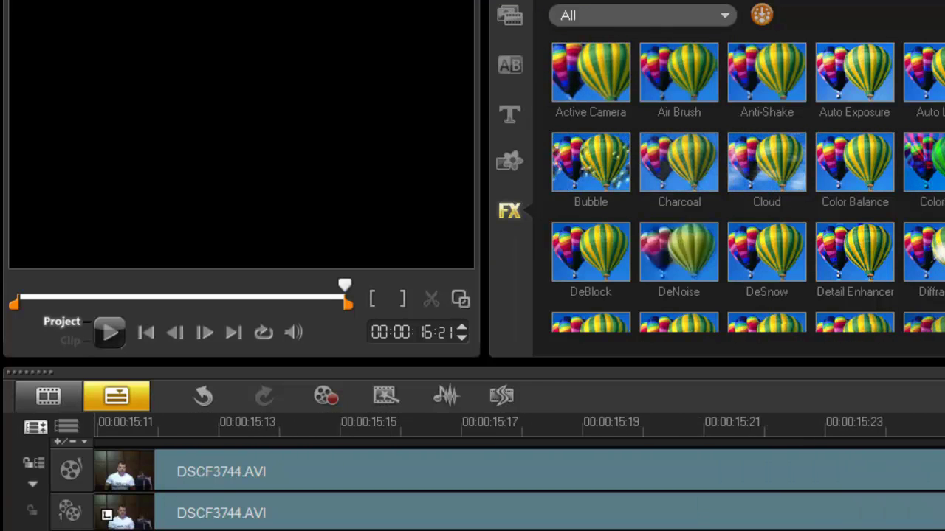
scroll(473, 443, right, 4)
scroll(473, 443, left, 1)
scroll(473, 443, left, 20)
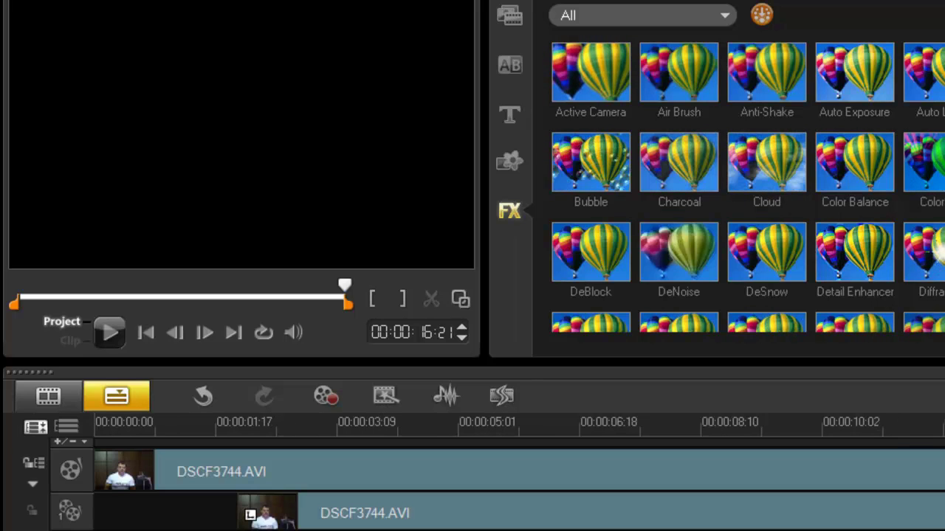